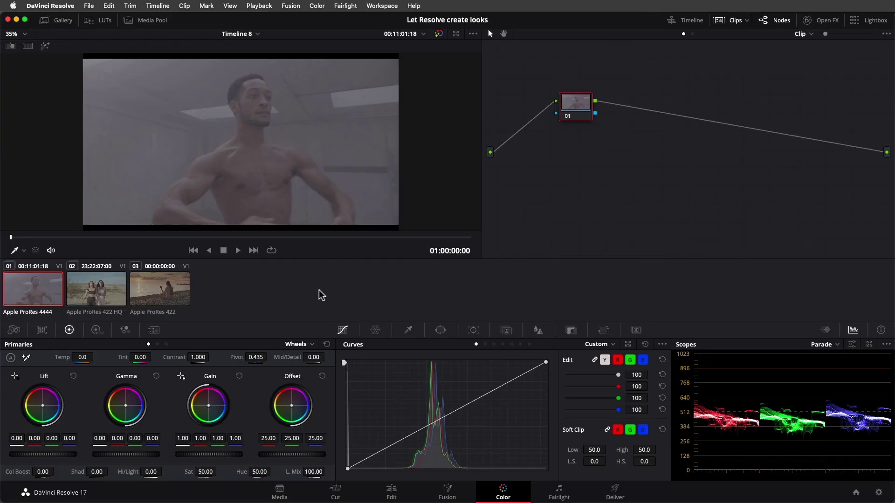
# Grade the man clip with higher contrast, lower pivot, and warmer tint to cancel purple.
pyautogui.click(144, 418)
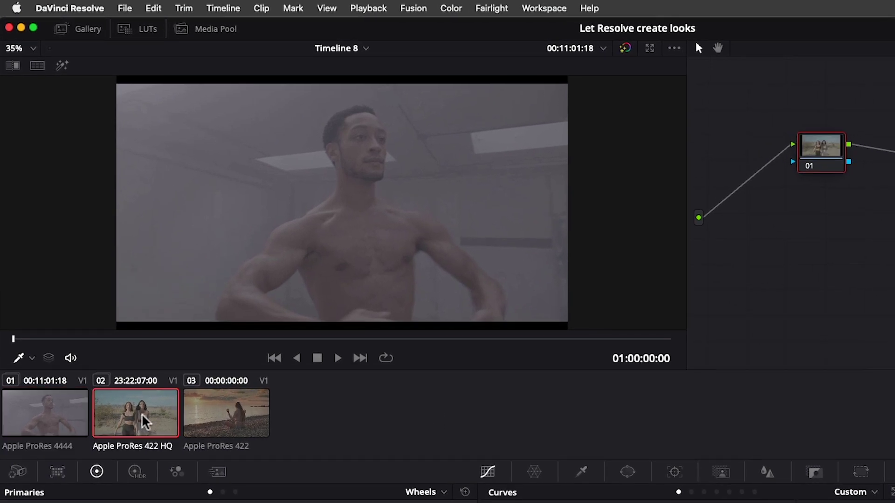
pyautogui.click(228, 420)
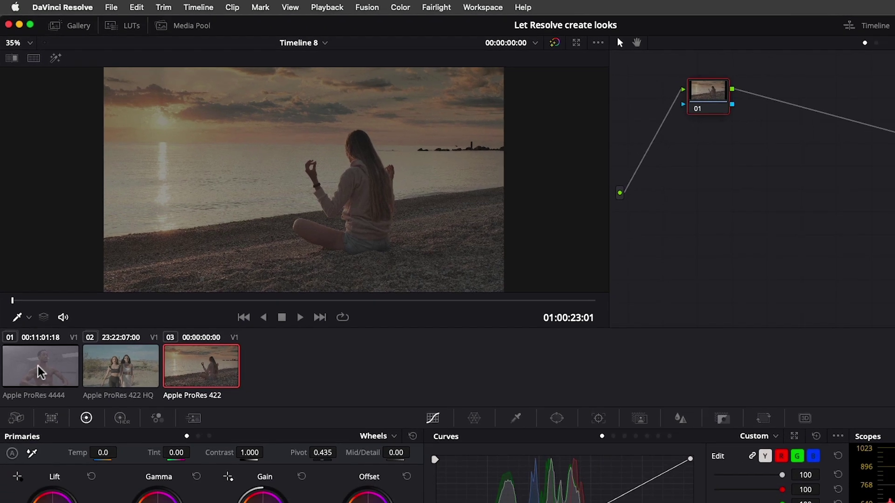
pyautogui.click(78, 432)
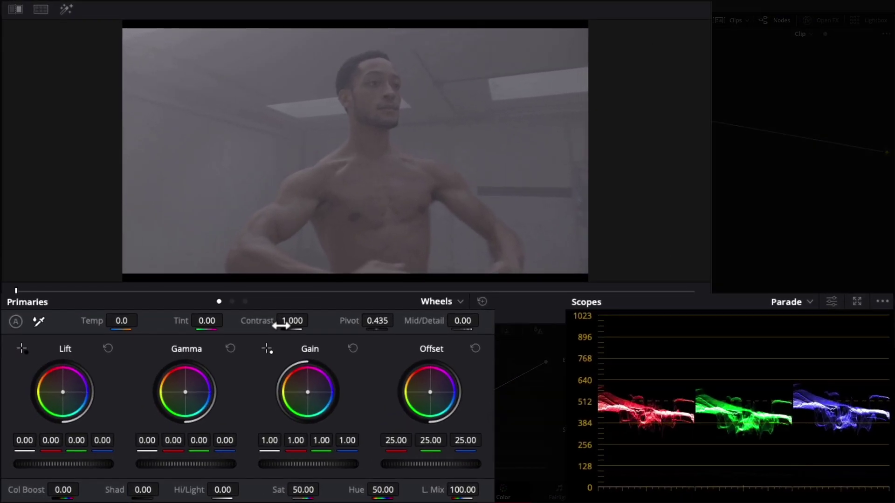
pyautogui.moveTo(194, 358); pyautogui.dragTo(205, 358)
pyautogui.moveTo(259, 359); pyautogui.dragTo(257, 360)
pyautogui.moveTo(63, 464); pyautogui.dragTo(56, 463)
pyautogui.moveTo(186, 463); pyautogui.dragTo(182, 463)
pyautogui.moveTo(308, 463); pyautogui.dragTo(326, 464)
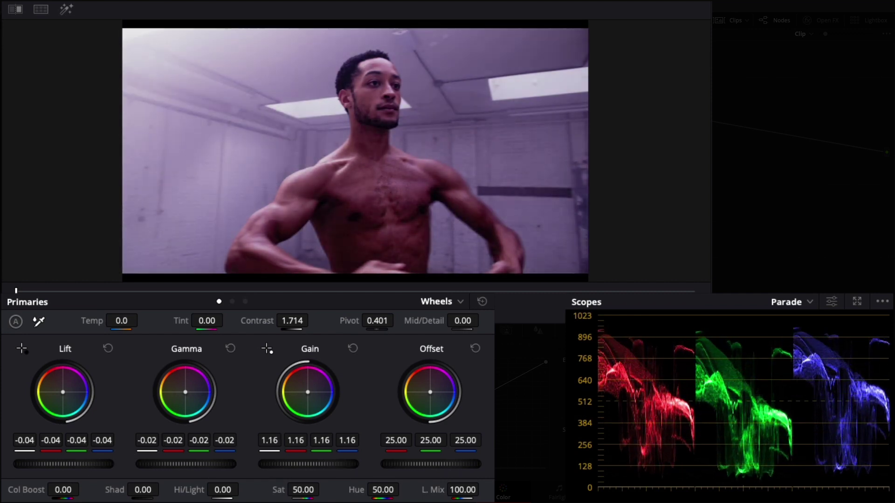
pyautogui.moveTo(121, 320); pyautogui.dragTo(140, 321)
pyautogui.moveTo(206, 321); pyautogui.dragTo(227, 321)
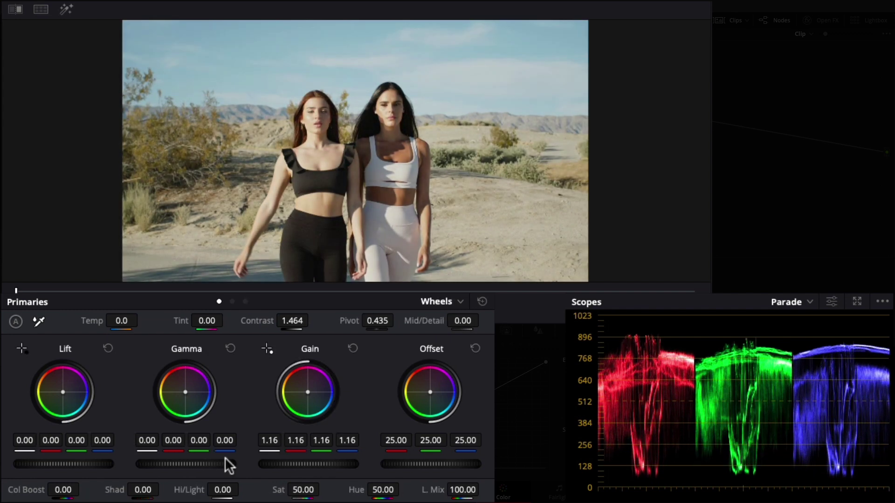
# Raise the desert clip's contrast and pivot, brighten it, and boost saturation.
pyautogui.moveTo(228, 465); pyautogui.dragTo(166, 466)
pyautogui.moveTo(377, 320); pyautogui.dragTo(396, 321)
pyautogui.moveTo(392, 464); pyautogui.dragTo(420, 477)
pyautogui.moveTo(300, 489); pyautogui.dragTo(310, 490)
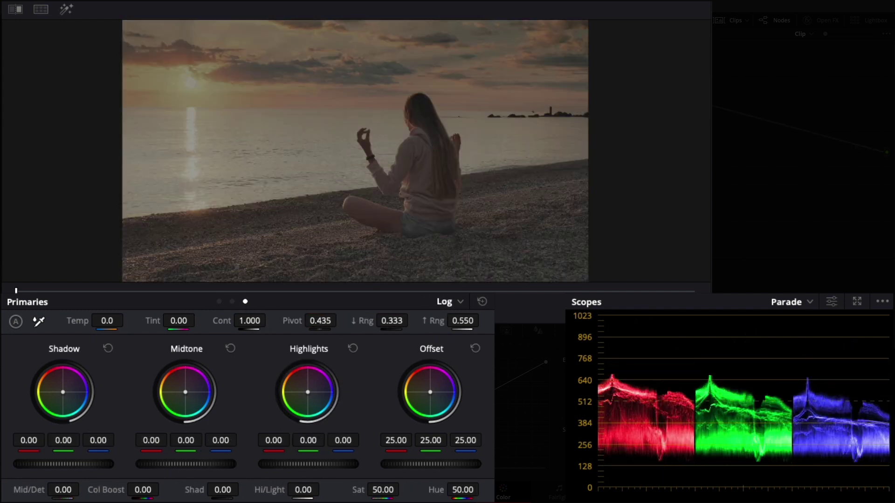
# Set the beach sunset clip to Contrast 1.526, Pivot 0.321 and saturation 63.00.
pyautogui.moveTo(249, 320); pyautogui.dragTo(265, 321)
pyautogui.moveTo(320, 321); pyautogui.dragTo(326, 322)
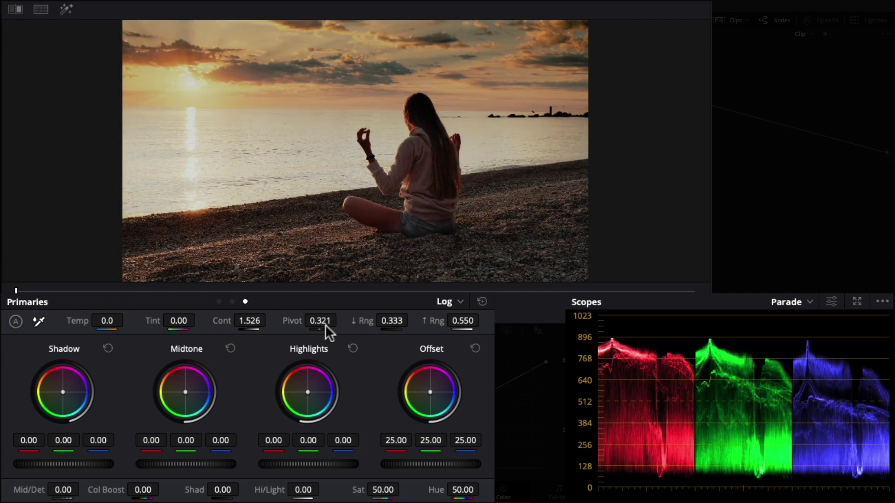
pyautogui.click(219, 301)
pyautogui.moveTo(303, 490); pyautogui.dragTo(291, 493)
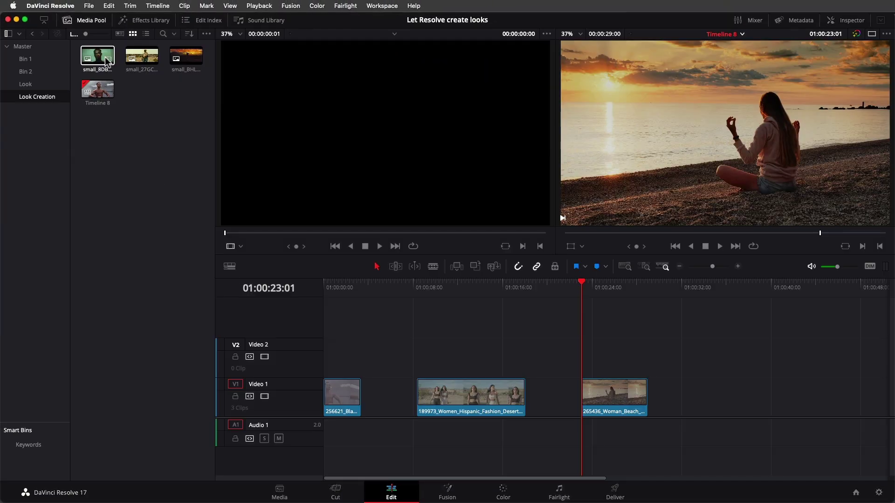
# Place the three reference stills on Video 1 after the man, desert and sunset clips, then return to Color.
pyautogui.moveTo(108, 62); pyautogui.dragTo(368, 396)
pyautogui.moveTo(141, 56); pyautogui.dragTo(536, 388)
pyautogui.moveTo(186, 56); pyautogui.dragTo(662, 396)
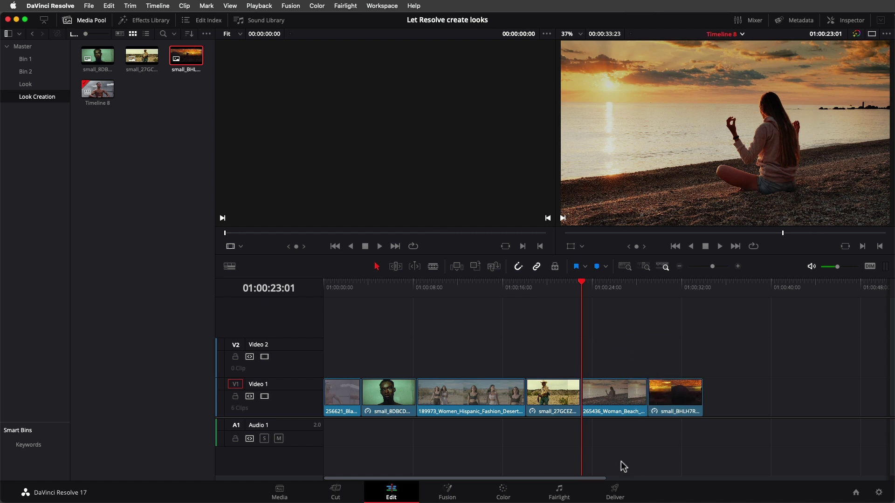
pyautogui.click(504, 493)
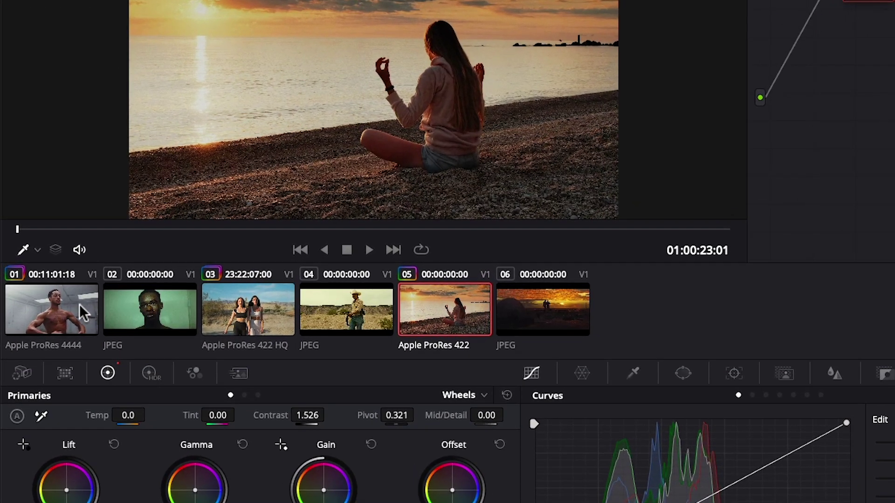
# Add a serial node to man clip 01 and shot-match it to the green reference still.
pyautogui.click(79, 304)
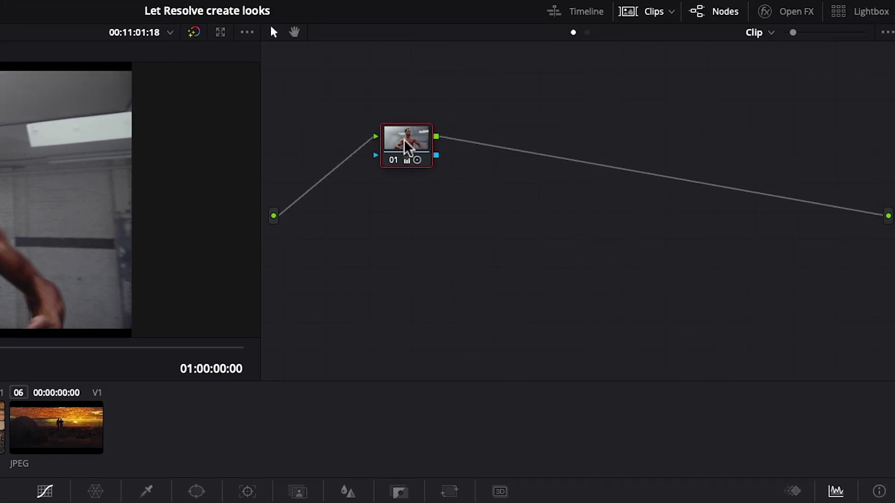
pyautogui.rightClick(891, 22)
pyautogui.click(555, 219)
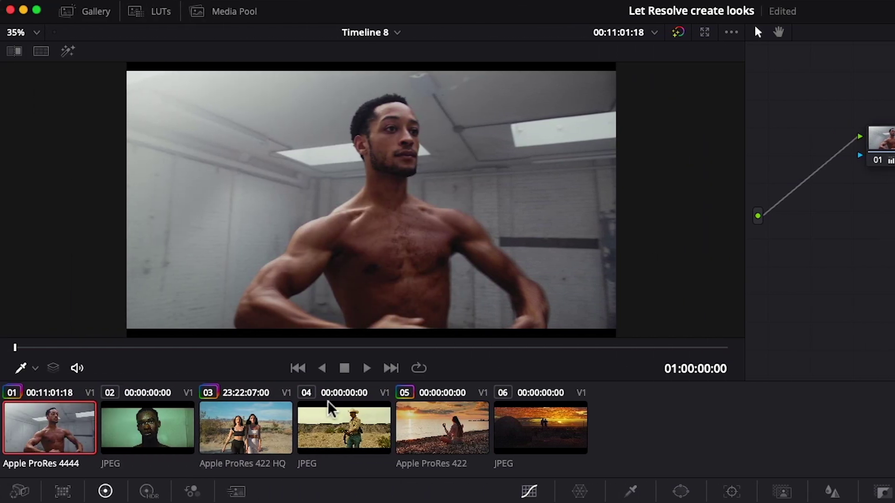
pyautogui.rightClick(144, 426)
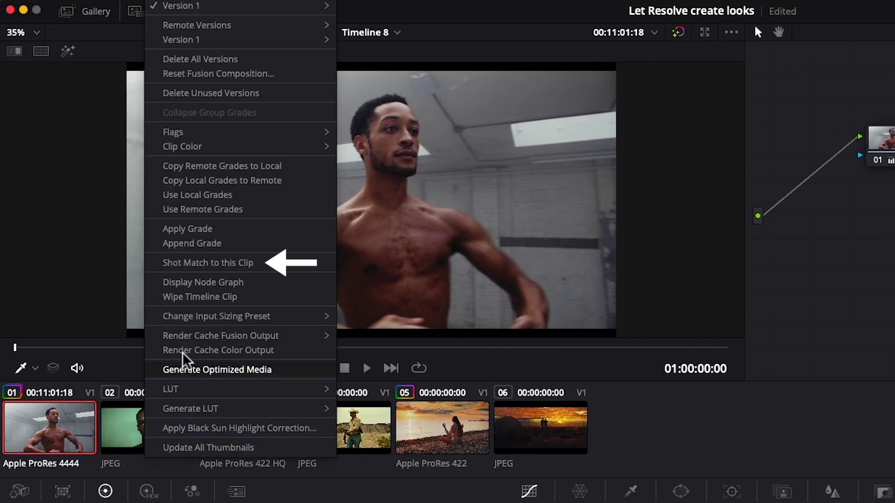
pyautogui.click(198, 264)
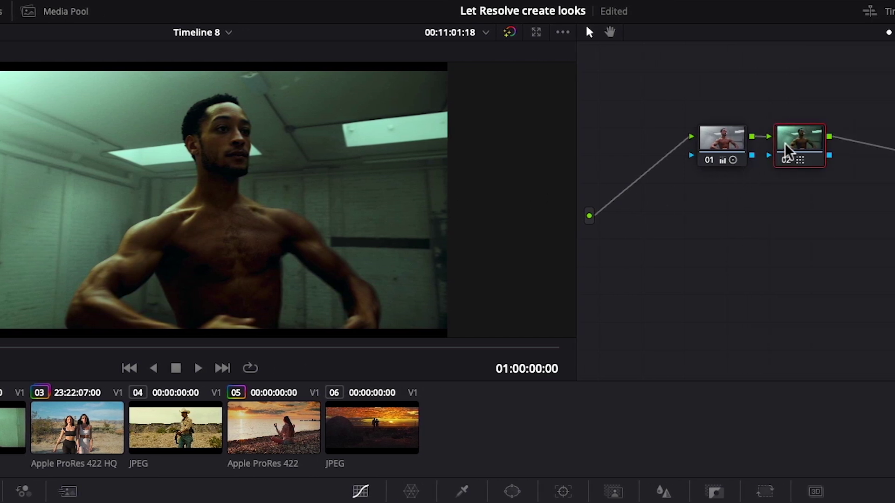
pyautogui.click(894, 146)
# Insert a serial node before the shot-matched node on the man clip.
pyautogui.rightClick(705, 147)
pyautogui.moveTo(830, 220)
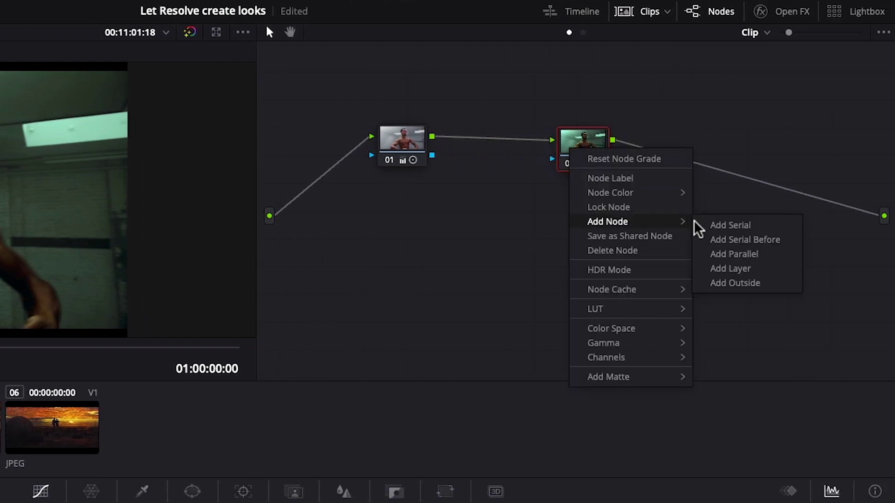
pyautogui.click(725, 242)
pyautogui.moveTo(579, 202); pyautogui.dragTo(486, 144)
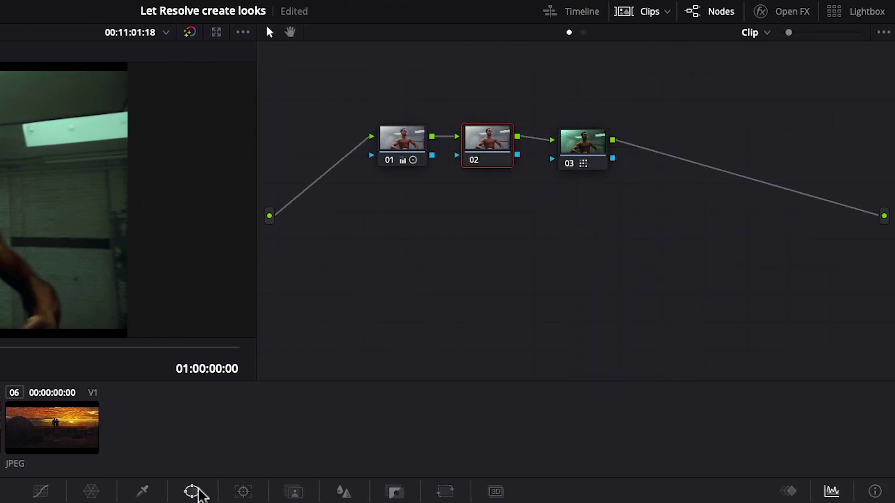
# Add an oval circle window around the man, with Gain 1.07 and Gamma 0.02 inside.
pyautogui.click(192, 491)
pyautogui.click(295, 443)
pyautogui.moveTo(29, 244); pyautogui.dragTo(39, 308)
pyautogui.moveTo(98, 177); pyautogui.dragTo(115, 183)
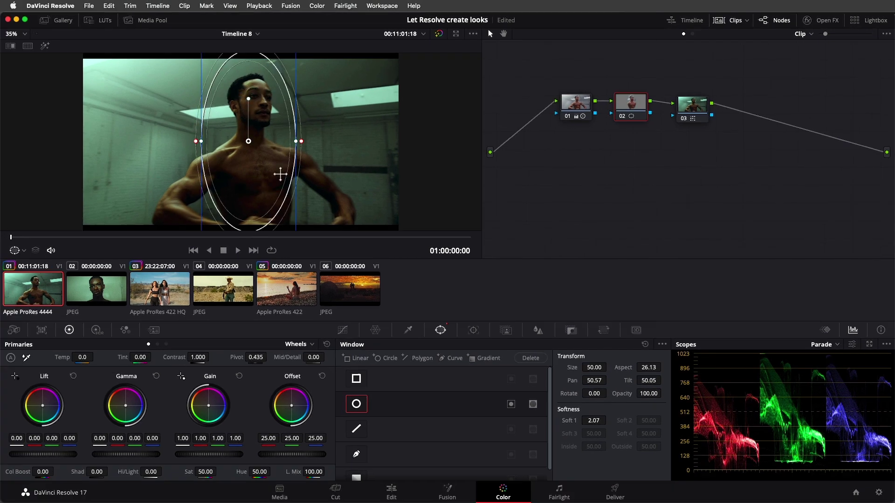
pyautogui.moveTo(312, 147); pyautogui.dragTo(347, 148)
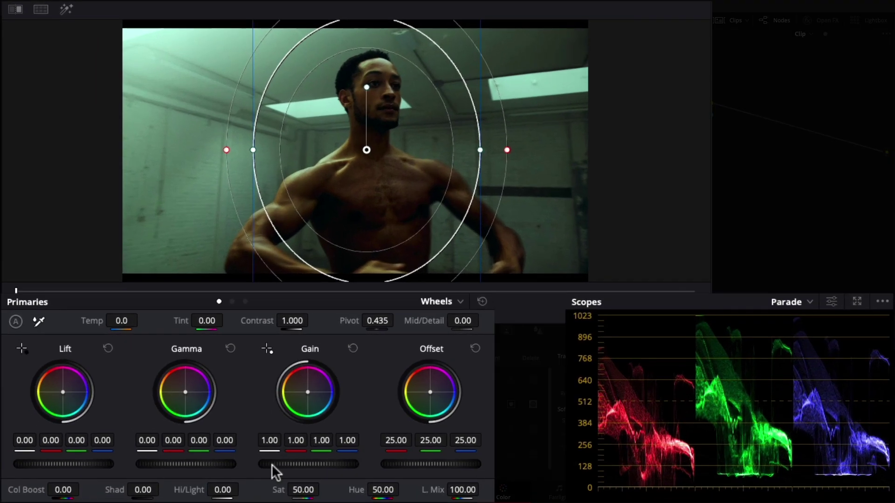
pyautogui.moveTo(322, 464); pyautogui.dragTo(356, 468)
pyautogui.moveTo(165, 466); pyautogui.dragTo(186, 466)
pyautogui.click(506, 281)
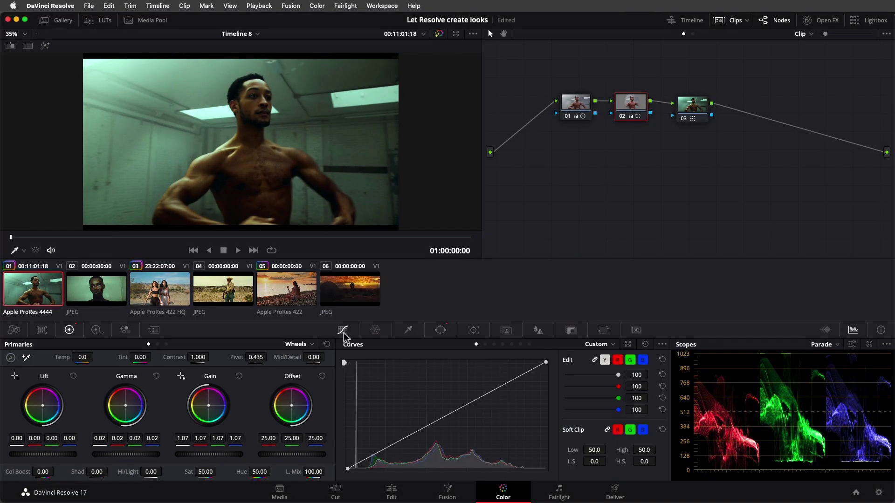
# Shot-match the desert clip to its desert reference still.
pyautogui.click(160, 291)
pyautogui.rightClick(568, 111)
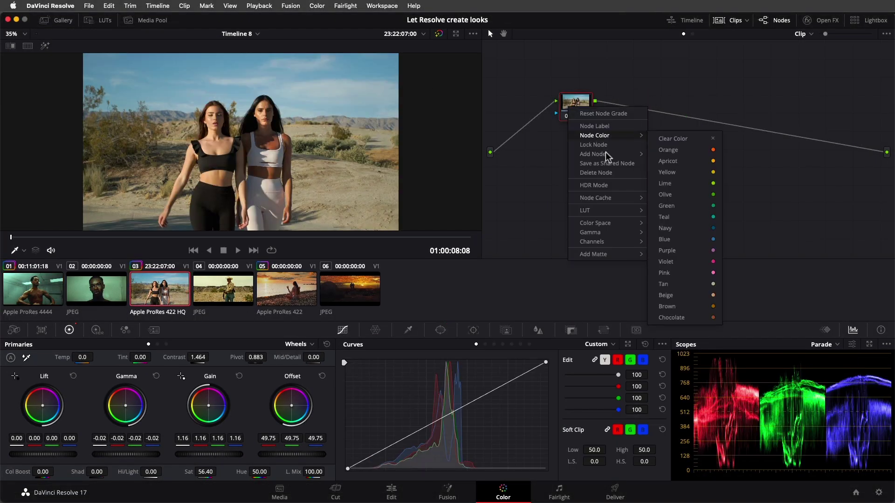
pyautogui.moveTo(605, 154)
pyautogui.press('Escape')
pyautogui.rightClick(212, 288)
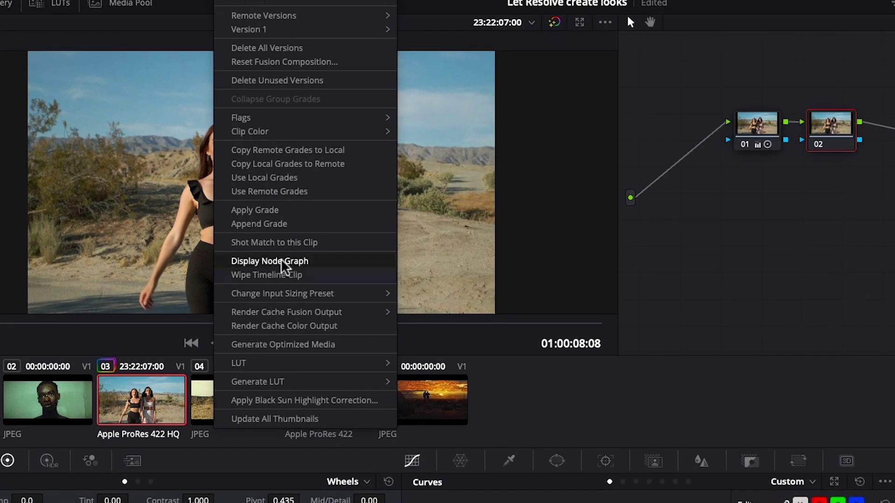
pyautogui.click(281, 242)
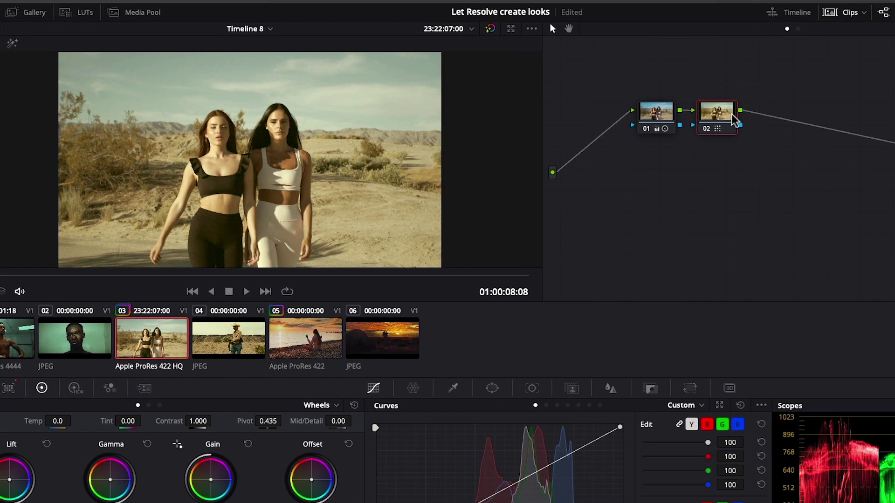
# Add a serial node to the desert clip with Gain 0.97 and Highlights -0.30.
pyautogui.rightClick(846, 128)
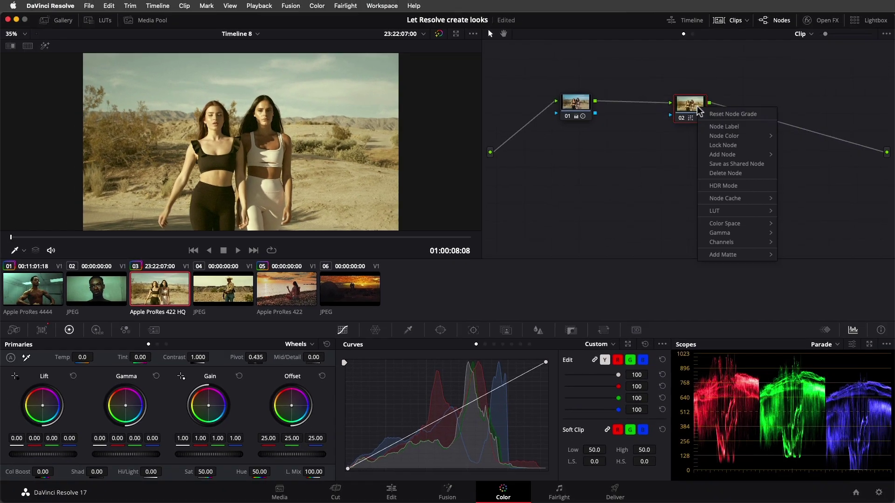
pyautogui.moveTo(741, 155)
pyautogui.click(794, 158)
pyautogui.click(166, 344)
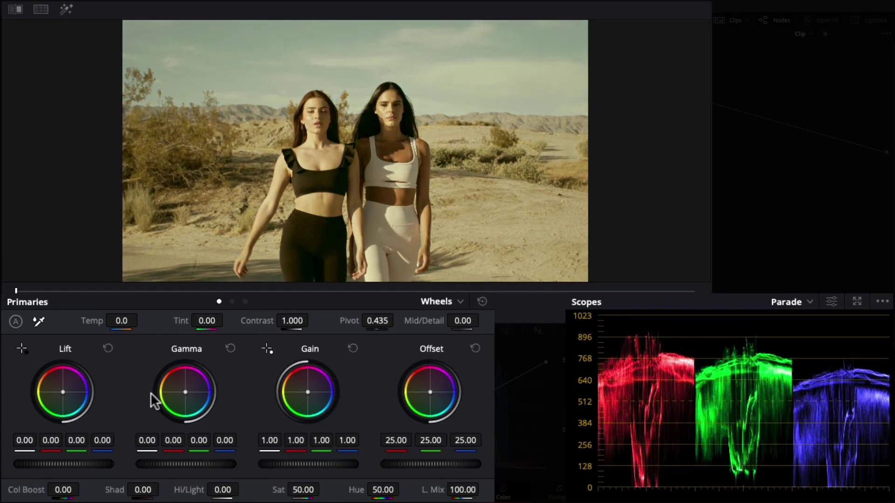
pyautogui.moveTo(338, 464); pyautogui.dragTo(326, 468)
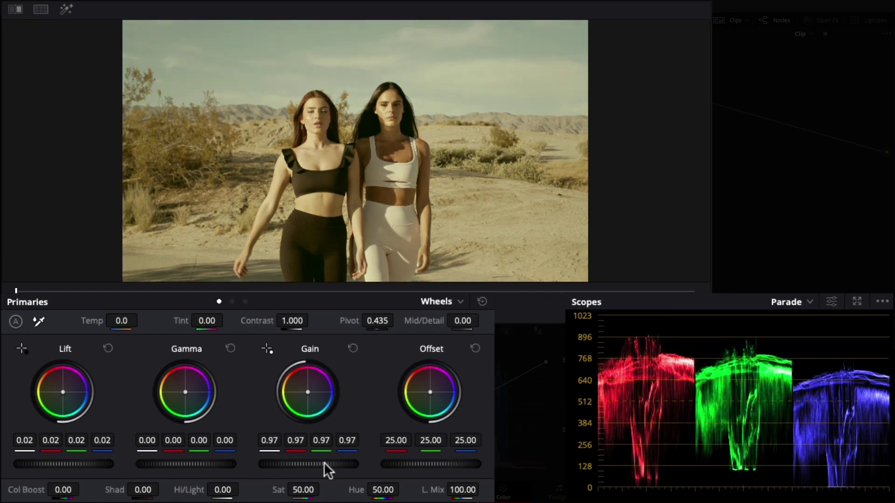
pyautogui.moveTo(186, 465); pyautogui.dragTo(159, 469)
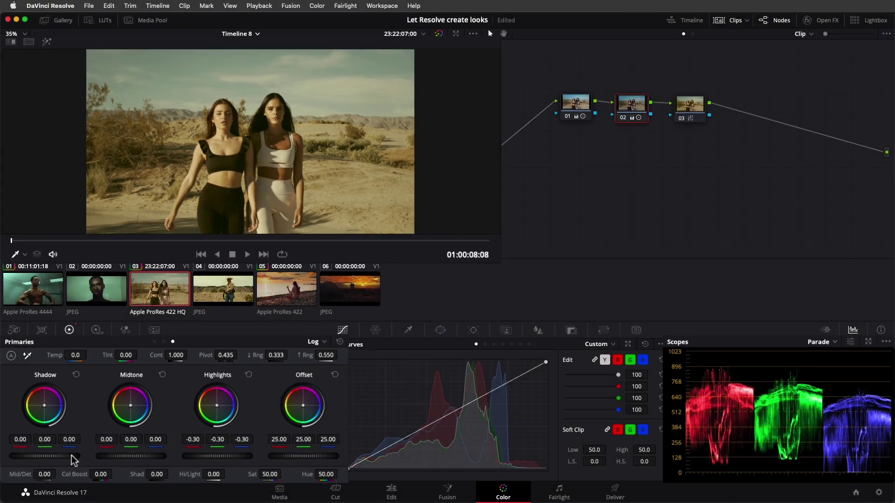
pyautogui.click(277, 298)
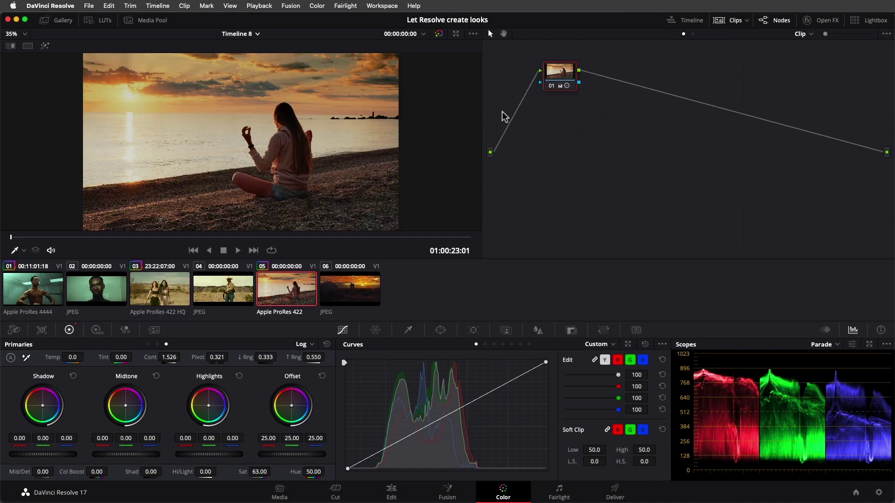
# Add a serial node to the sunset clip and shot-match it to reference clip 06.
pyautogui.rightClick(553, 83)
pyautogui.moveTo(577, 125)
pyautogui.click(650, 126)
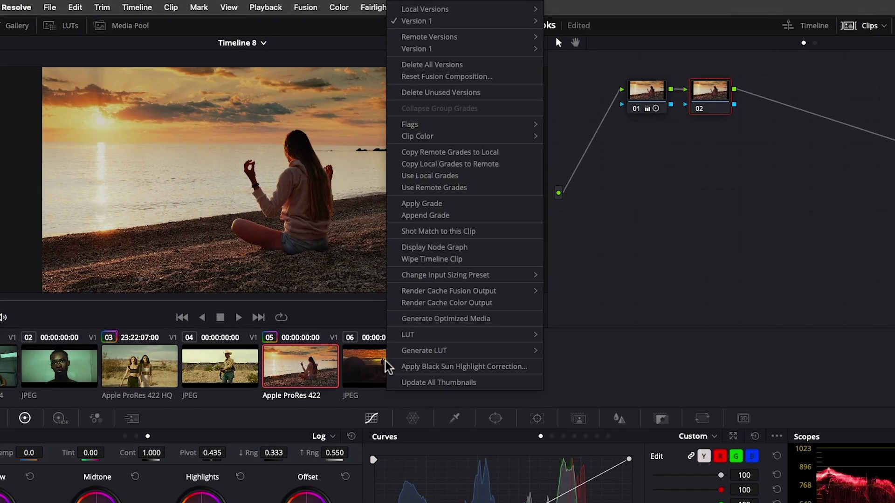
pyautogui.rightClick(368, 285)
pyautogui.click(461, 260)
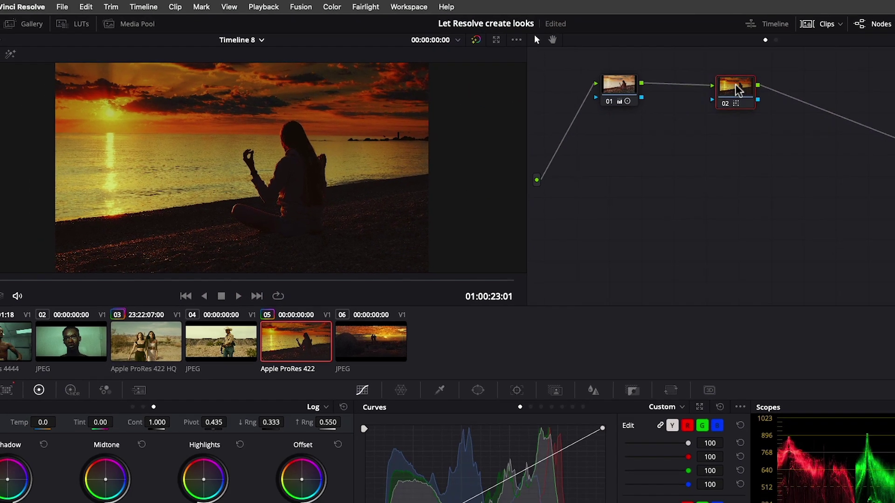
# Add a third node to the sunset clip with Gamma 0.16, Gain 0.96 and Shadow -0.62.
pyautogui.rightClick(842, 107)
pyautogui.moveTo(870, 173)
pyautogui.click(785, 134)
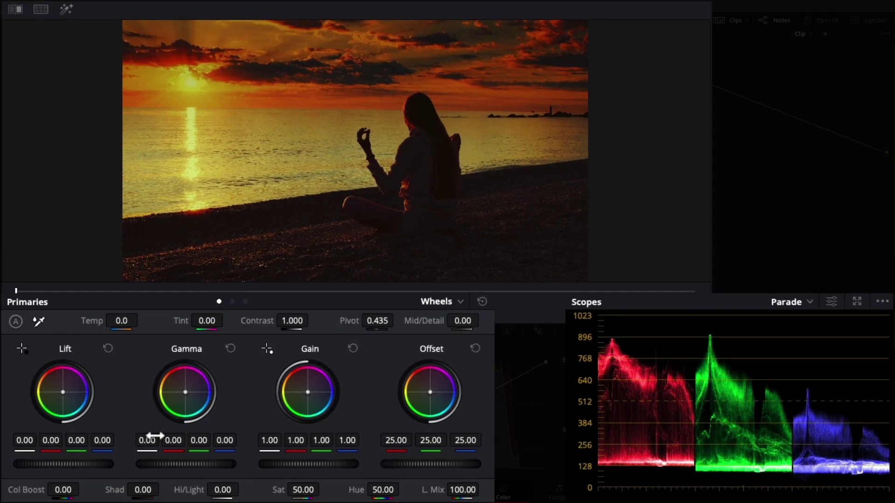
pyautogui.moveTo(155, 464); pyautogui.dragTo(228, 470)
pyautogui.moveTo(313, 464); pyautogui.dragTo(303, 463)
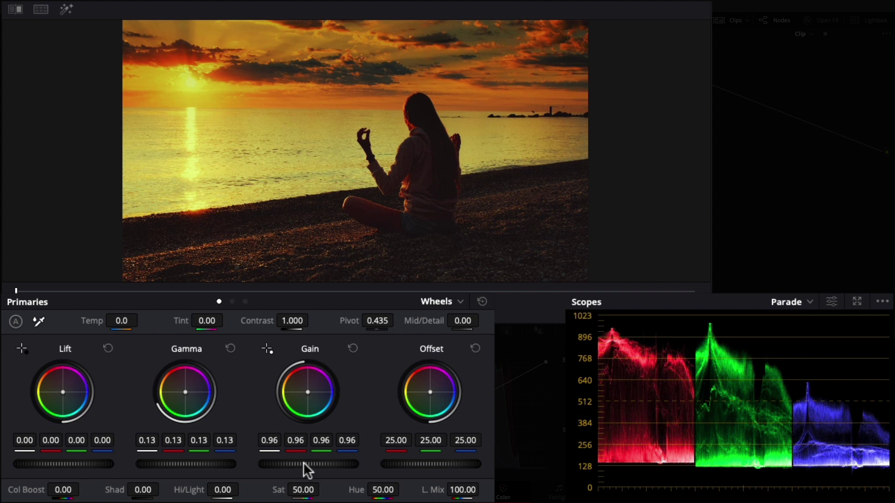
pyautogui.click(246, 302)
pyautogui.moveTo(100, 465)
pyautogui.mouseDown()
pyautogui.moveTo(27, 465)
pyautogui.moveTo(90, 462)
pyautogui.mouseUp()
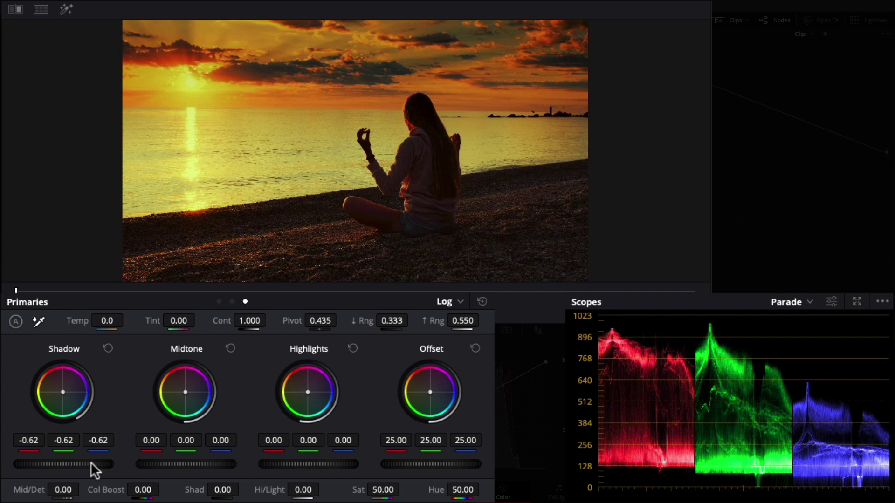
pyautogui.click(219, 301)
pyautogui.moveTo(187, 464); pyautogui.dragTo(193, 471)
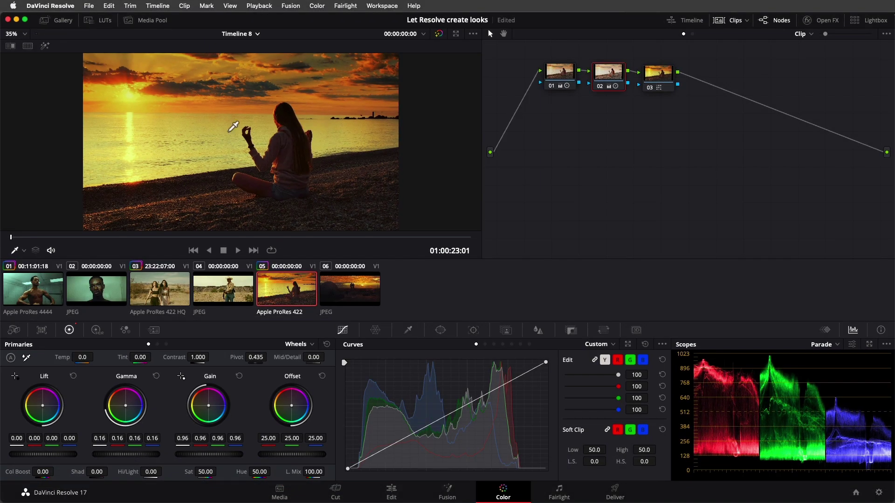
pyautogui.click(256, 33)
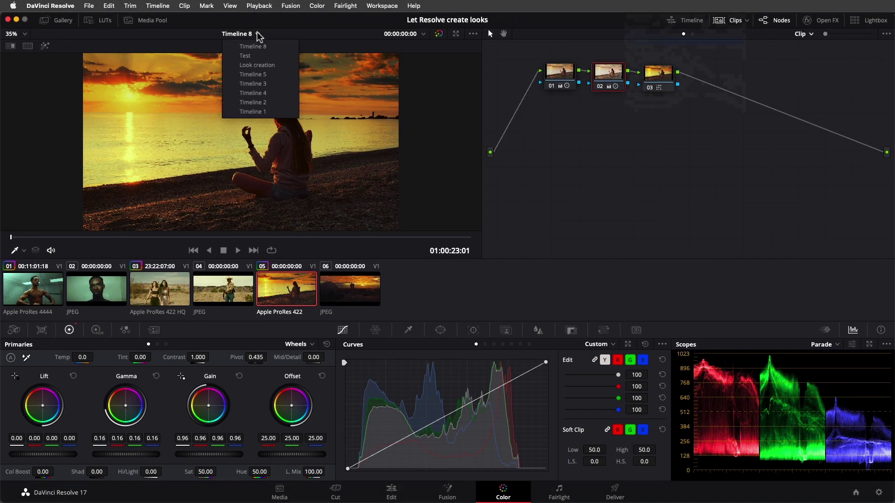
# Switch to the Test timeline and review its five soldier clips.
pyautogui.click(260, 60)
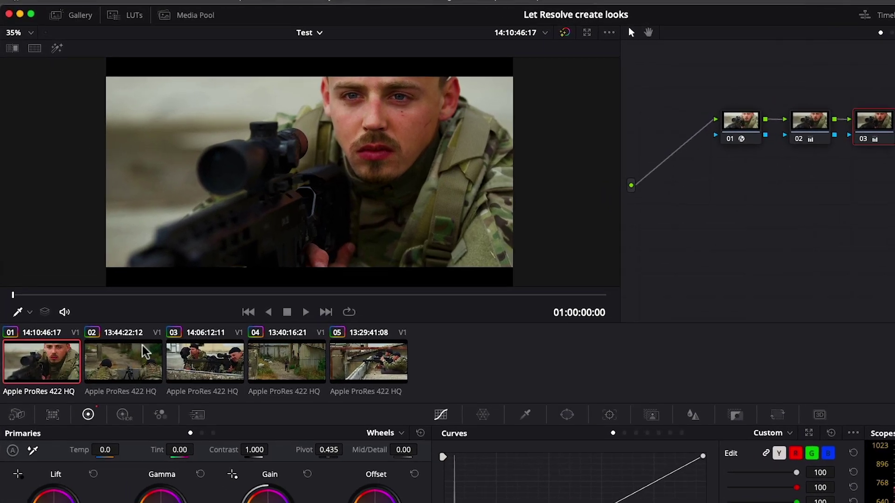
pyautogui.click(145, 352)
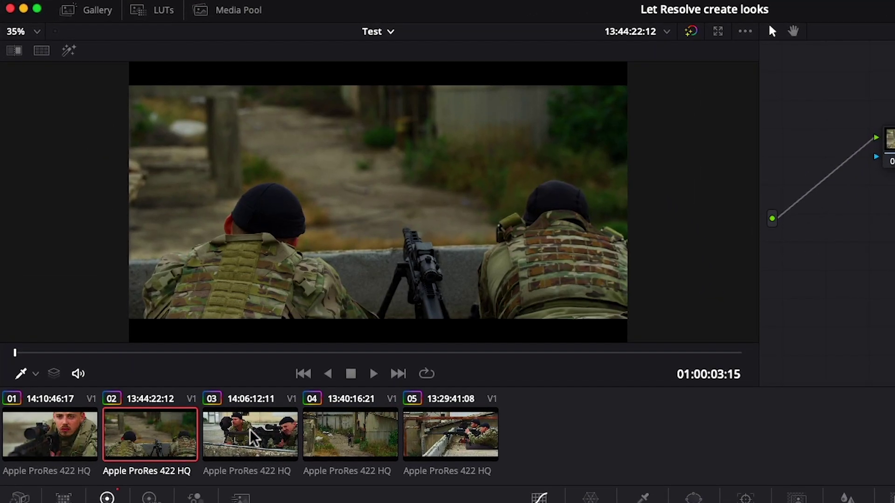
pyautogui.click(206, 359)
pyautogui.click(340, 445)
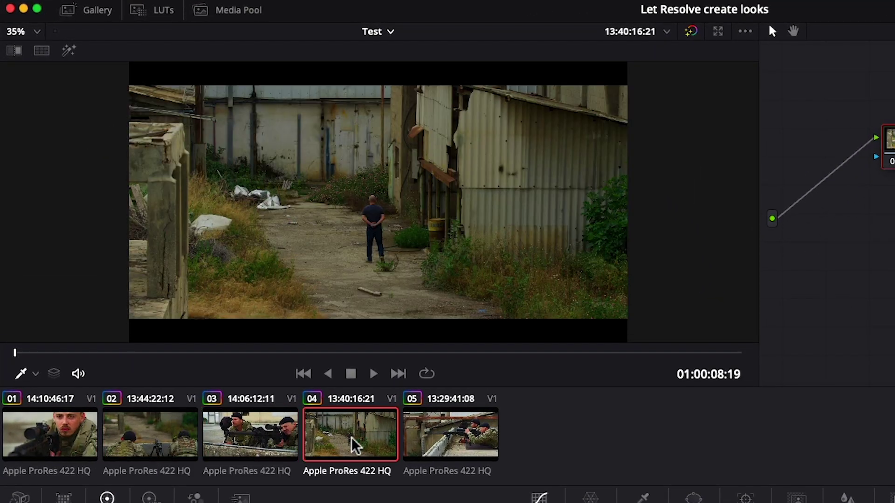
pyautogui.click(422, 445)
pyautogui.click(86, 438)
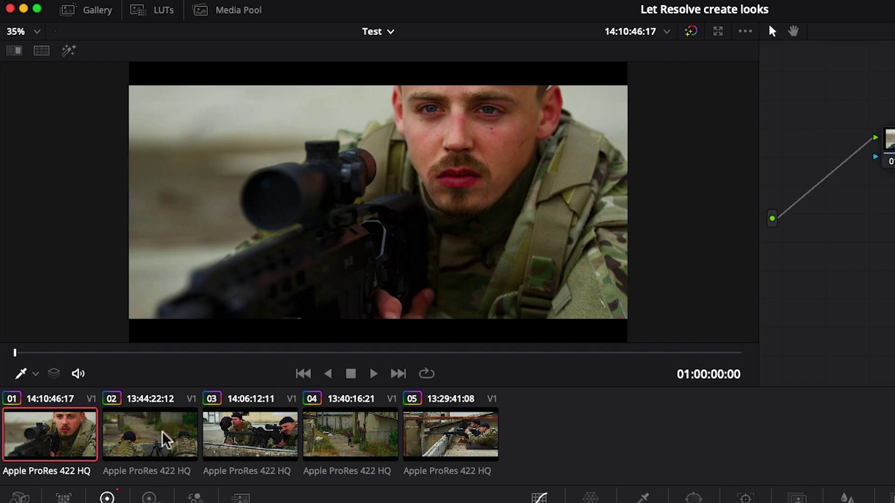
# Put the five soldier clips into a new group named 'Look'.
pyautogui.keyDown('shift'); pyautogui.click(434, 441); pyautogui.keyUp('shift')
pyautogui.rightClick(434, 441)
pyautogui.click(512, 149)
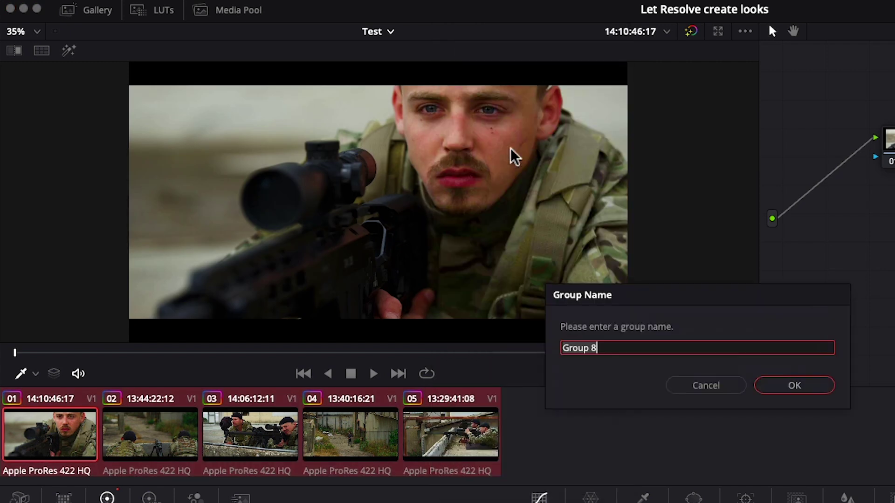
pyautogui.write('Look')
pyautogui.press('Return')
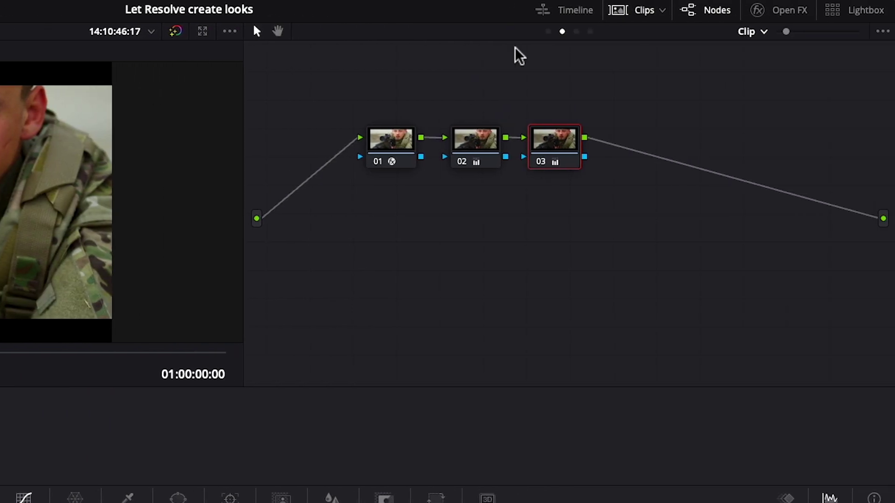
# Paste the desert clip's grade into the Look group's Post-Clip node graph and play it back.
pyautogui.click(751, 31)
pyautogui.click(752, 83)
pyautogui.click(181, 50)
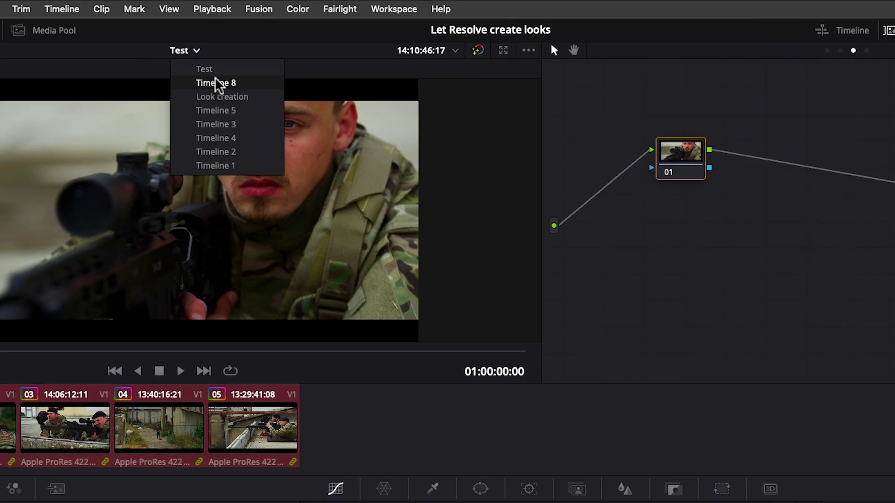
pyautogui.click(222, 83)
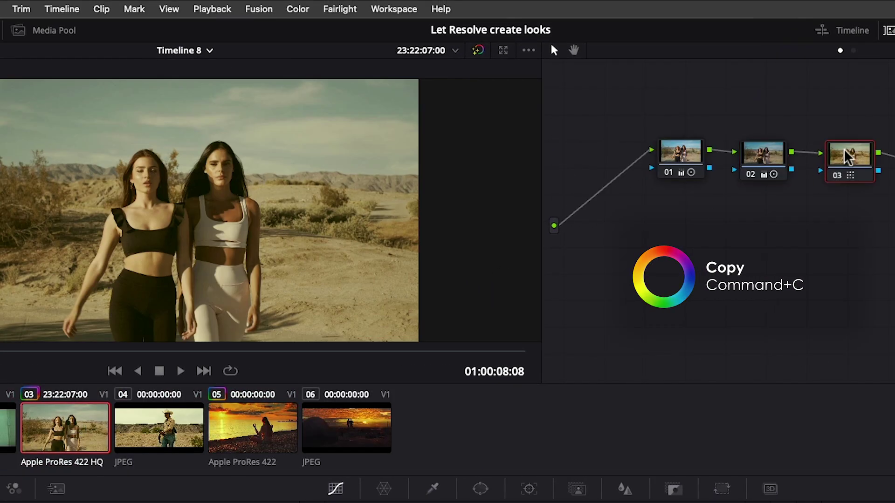
pyautogui.click(182, 51)
pyautogui.click(191, 79)
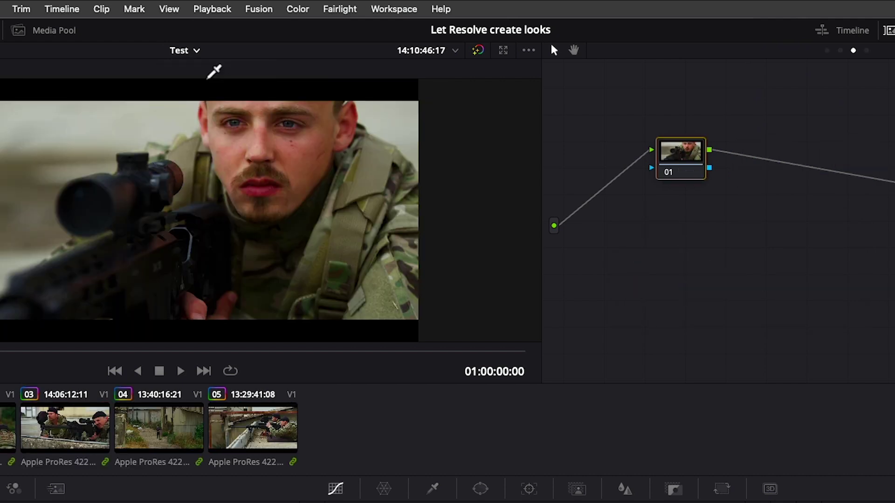
pyautogui.press('super+v')
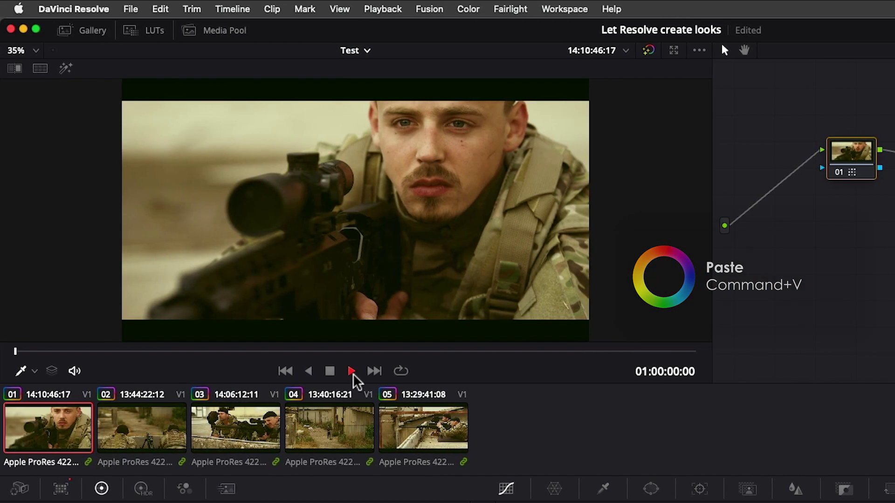
pyautogui.click(352, 372)
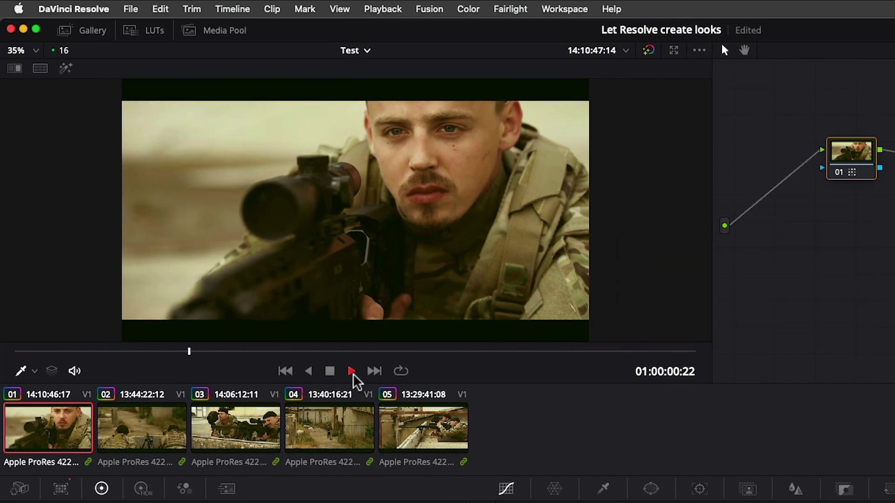